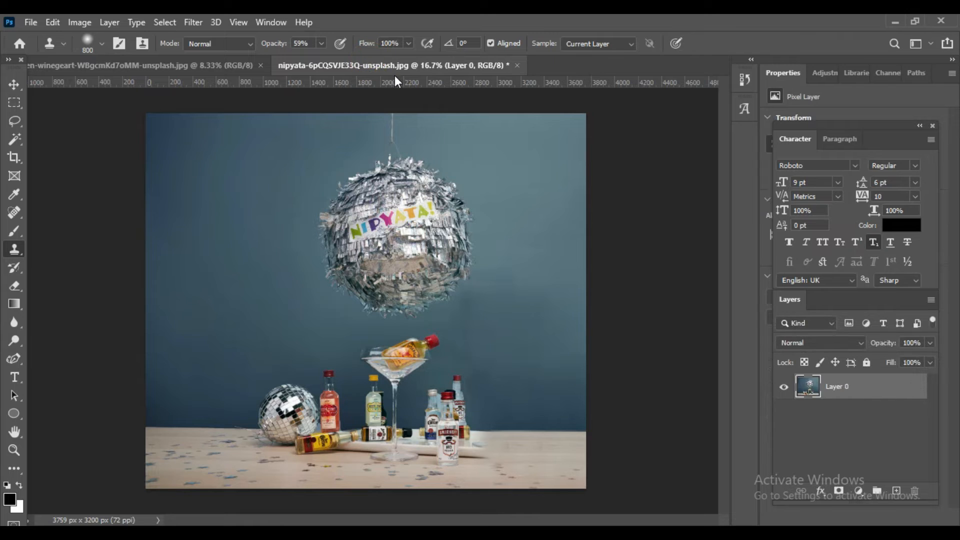
- Try to squeeze the whole image narrower from both sides with Free Transform
click(13, 85)
key(ctrl+a)
key(ctrl+t)
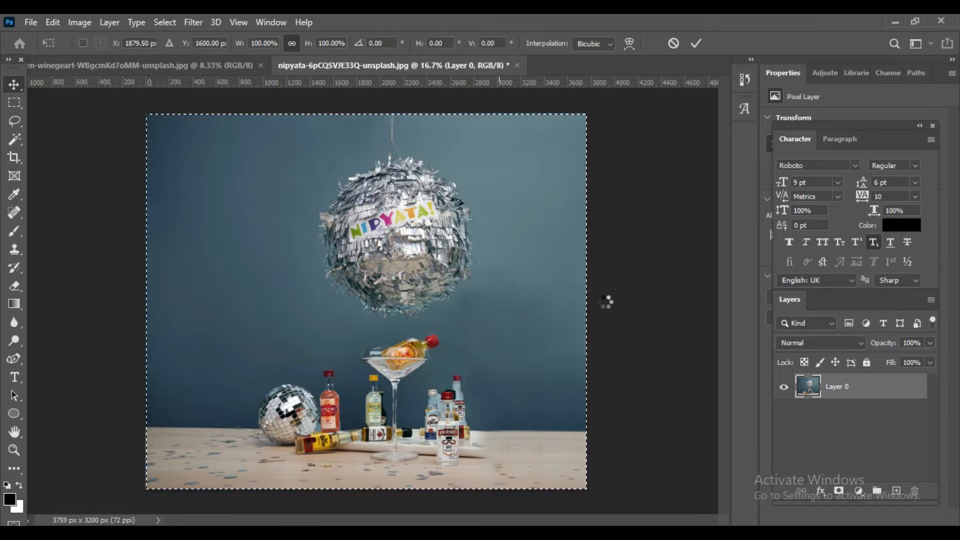
drag(586, 300, 539, 302)
drag(146, 301, 246, 304)
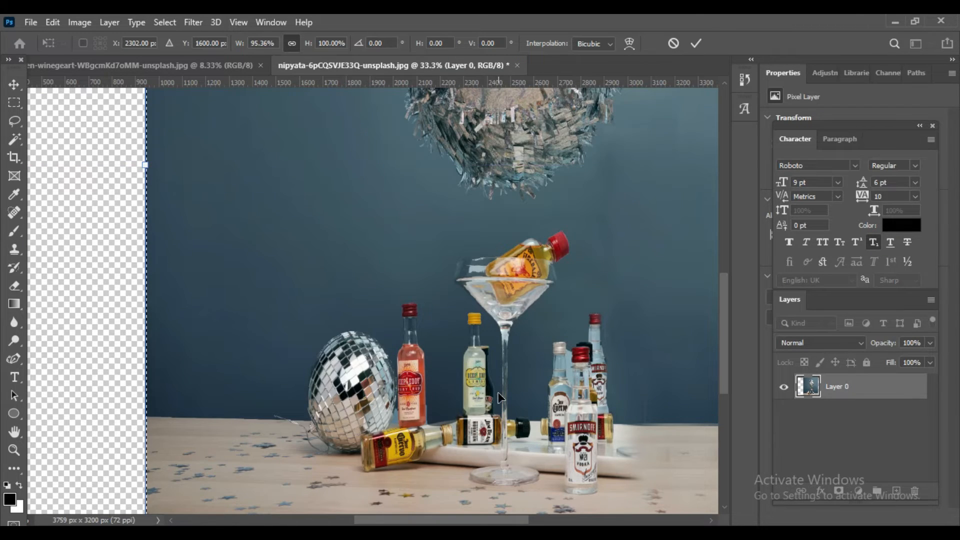
key(Escape)
key(ctrl+minus)
key(ctrl+minus)
key(ctrl+z)
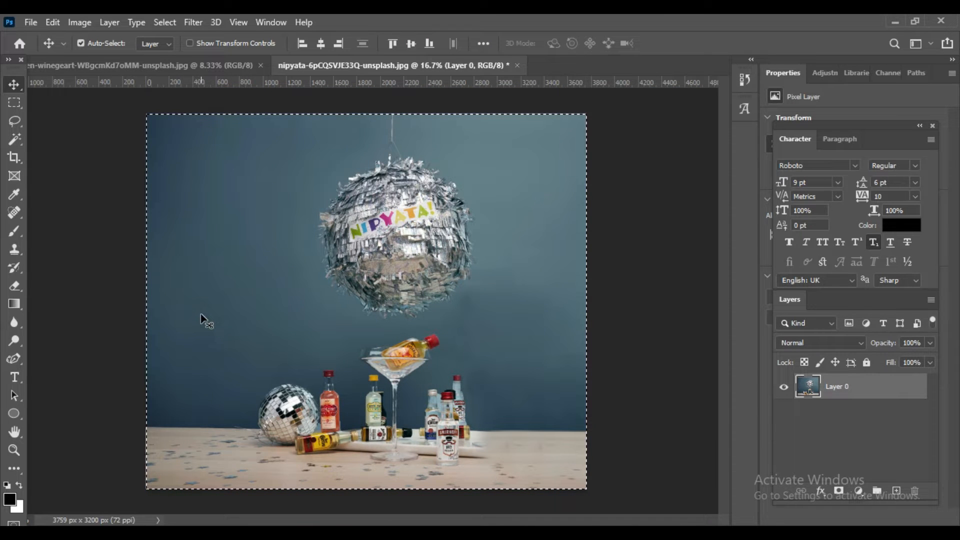
key(ctrl+d)
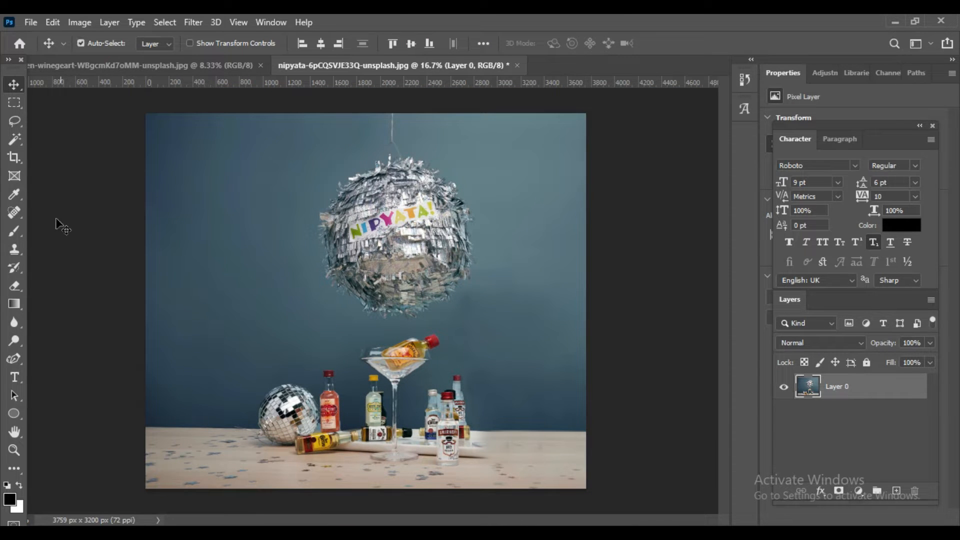
- Duplicate Layer 0 so the edits are made on a copy
click(18, 85)
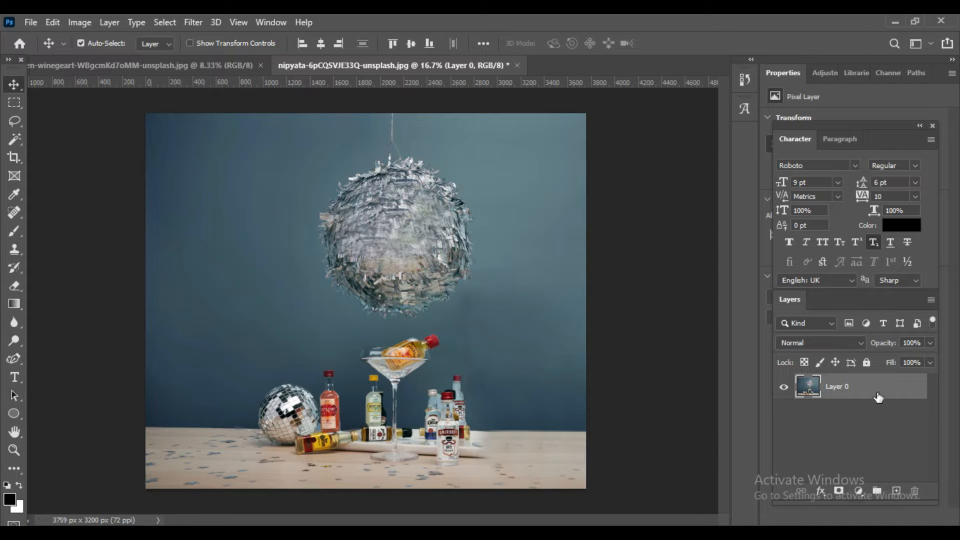
drag(862, 390, 896, 490)
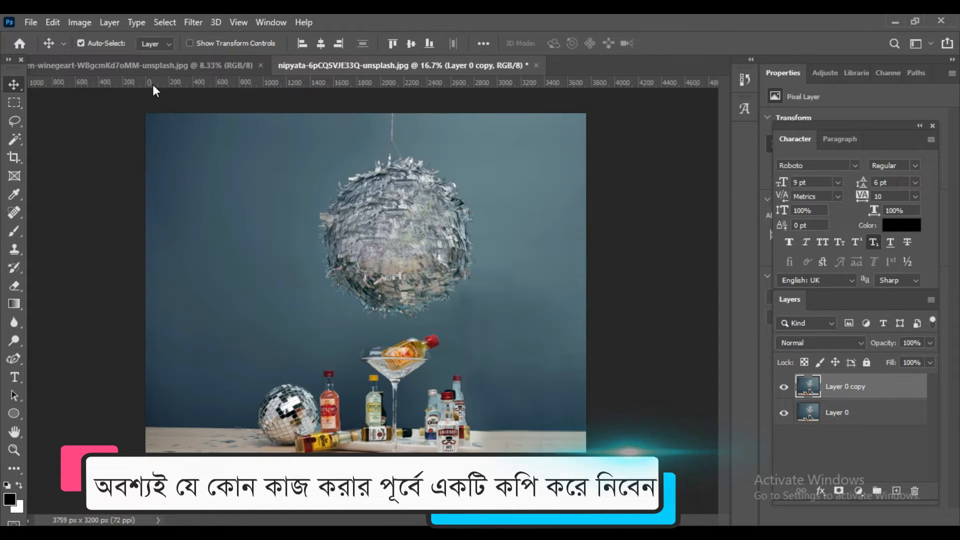
- Draw a freehand Lasso selection around the disco ball, the bottles and the cocktail glass on the table
click(14, 122)
click(85, 135)
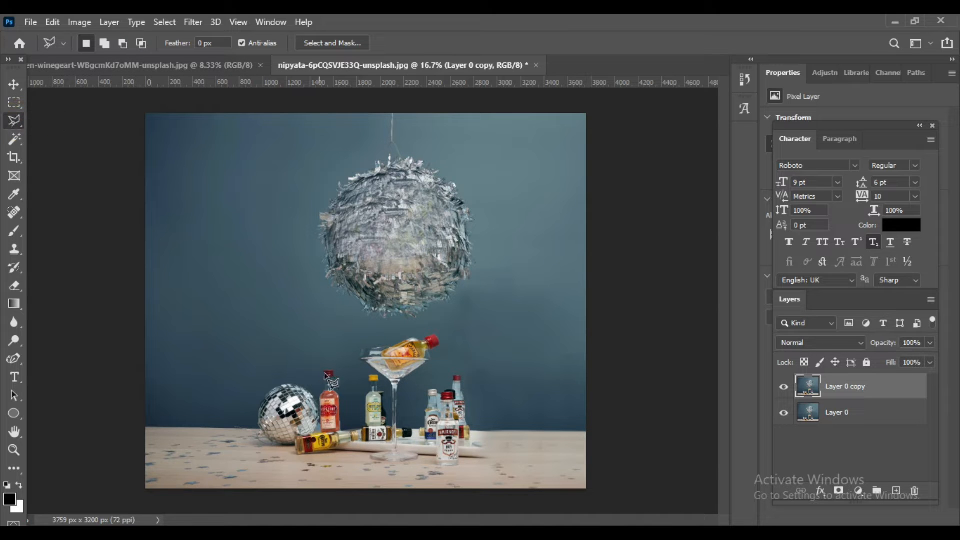
click(14, 121)
click(70, 121)
drag(319, 398, 266, 387)
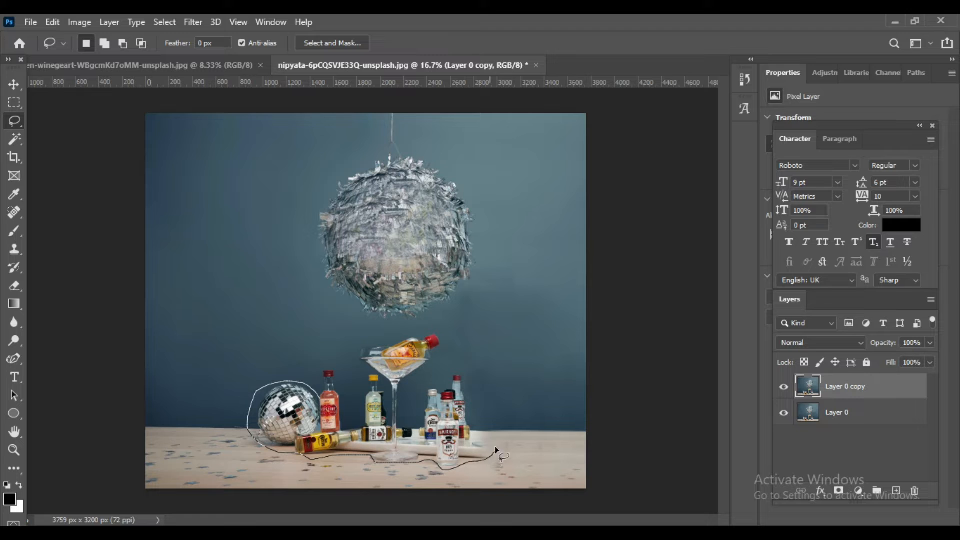
drag(475, 425, 470, 387)
mouse_move(416, 424)
mouse_down()
mouse_move(403, 421)
mouse_move(404, 394)
mouse_move(428, 370)
mouse_move(430, 329)
mouse_up()
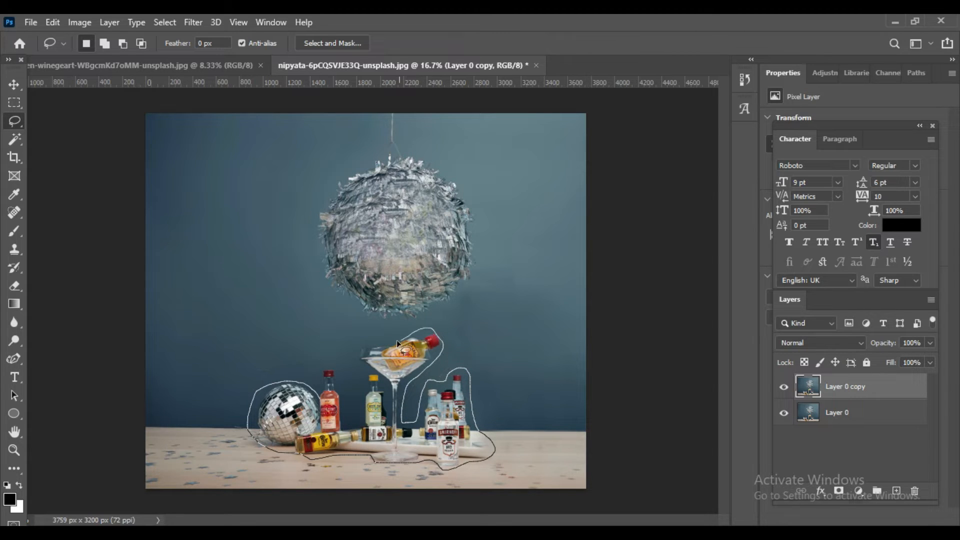
mouse_move(349, 359)
mouse_down()
mouse_move(362, 377)
mouse_move(357, 426)
mouse_move(346, 425)
mouse_move(349, 387)
mouse_move(333, 364)
mouse_move(316, 385)
mouse_up()
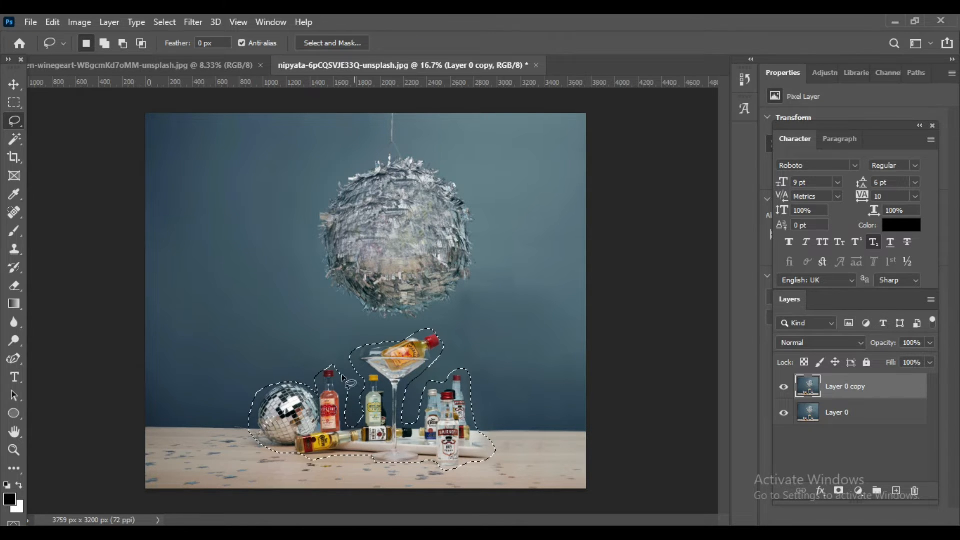
- Add the hanging tinsel ball and its string to the existing selection with the Lasso tool
mouse_move(461, 296)
mouse_down()
mouse_move(428, 315)
mouse_move(359, 311)
mouse_move(320, 211)
mouse_up()
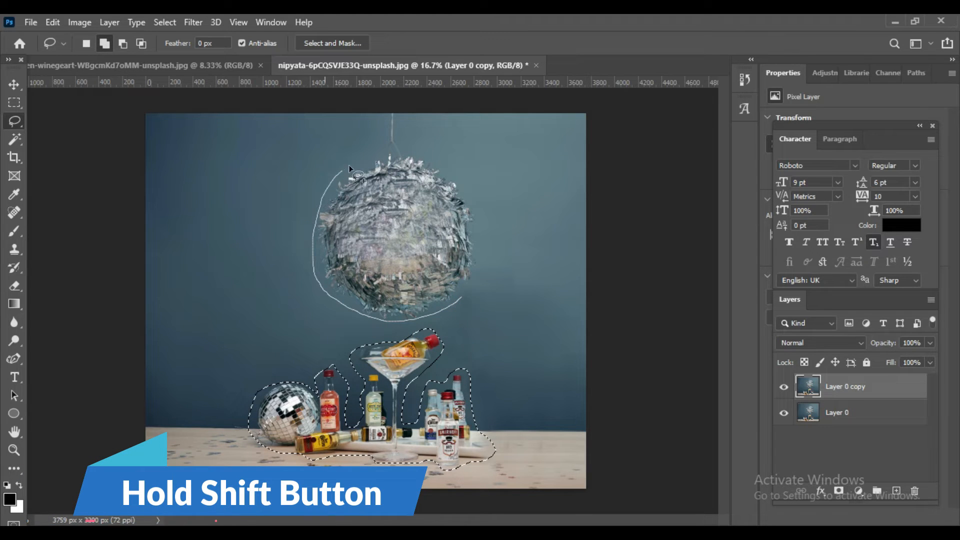
mouse_move(378, 141)
mouse_down()
mouse_move(389, 114)
mouse_move(403, 129)
mouse_up()
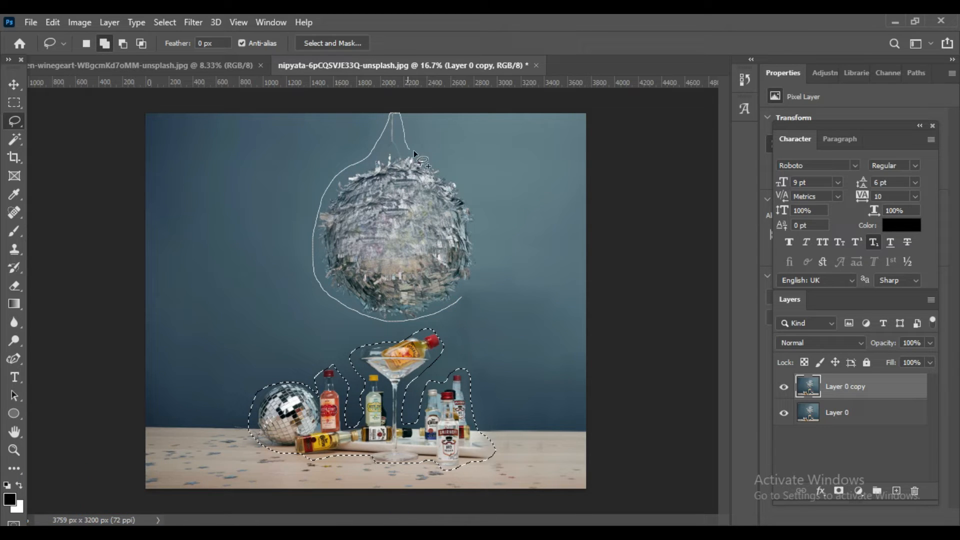
drag(464, 292, 466, 295)
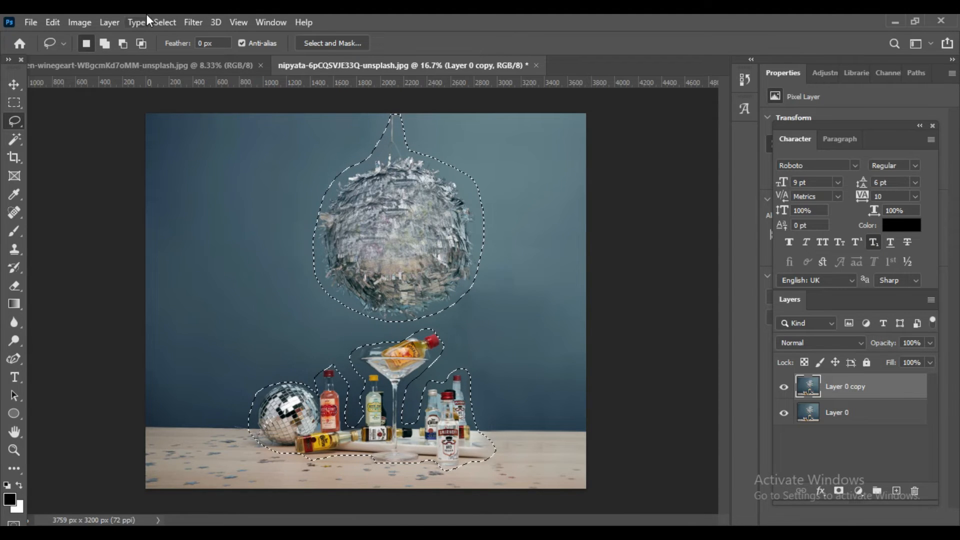
- Save the selection as a new channel named "x & y" and deselect it
click(167, 23)
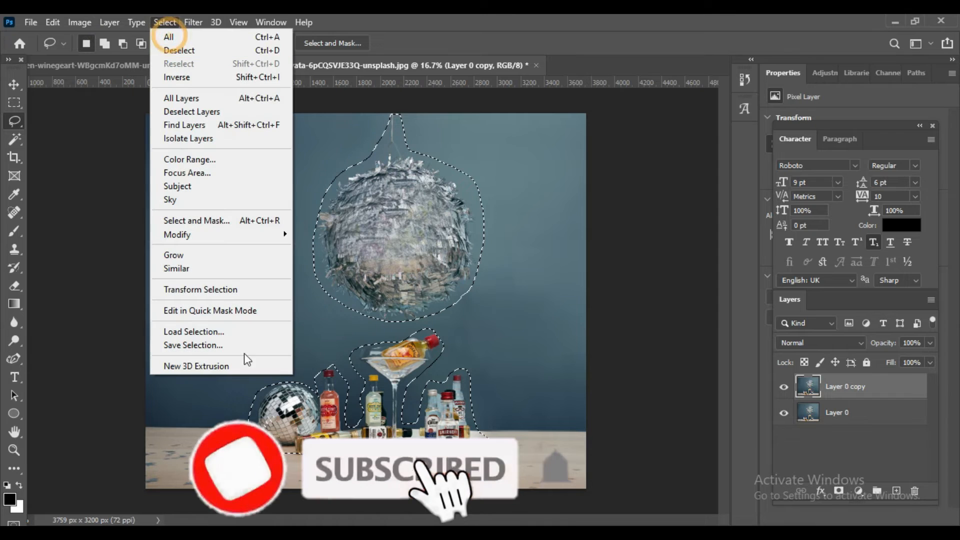
click(187, 346)
click(416, 182)
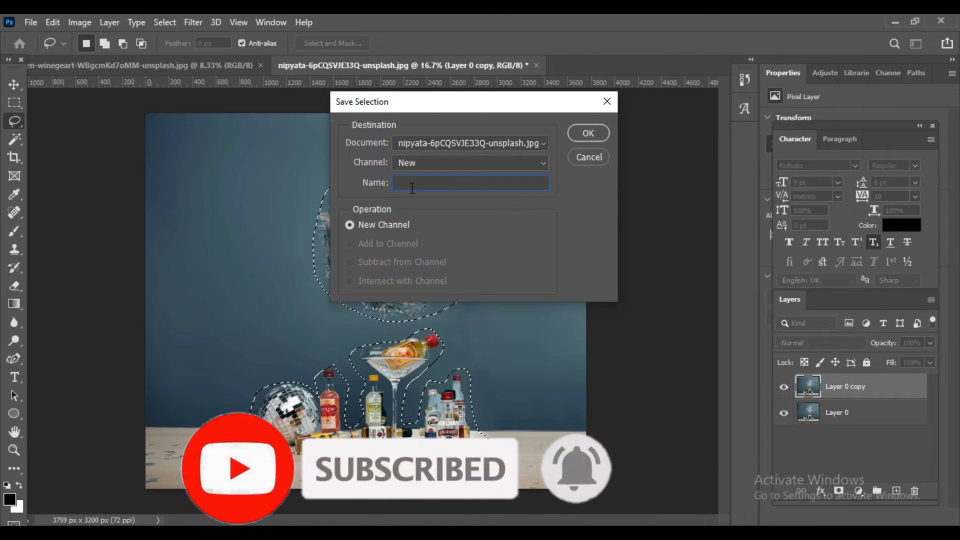
text(x & y)
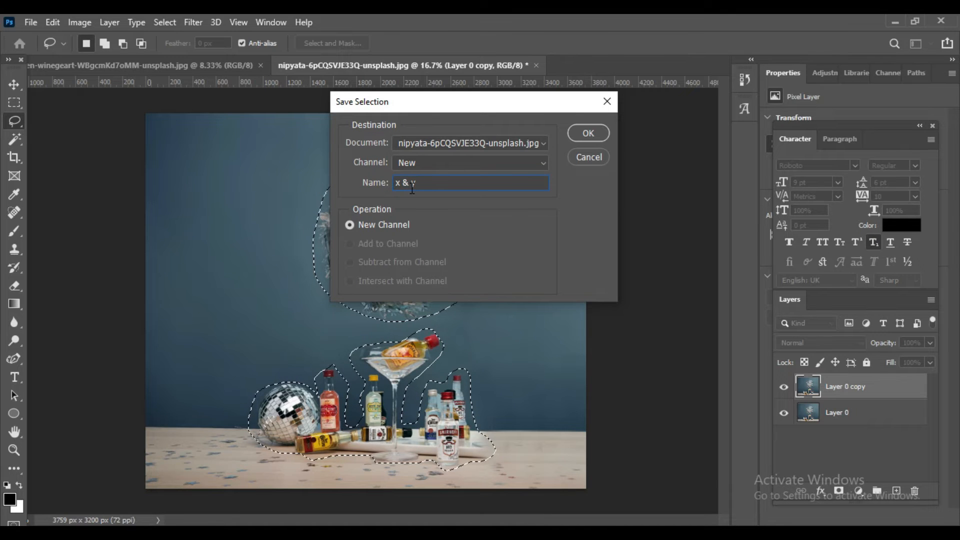
click(600, 135)
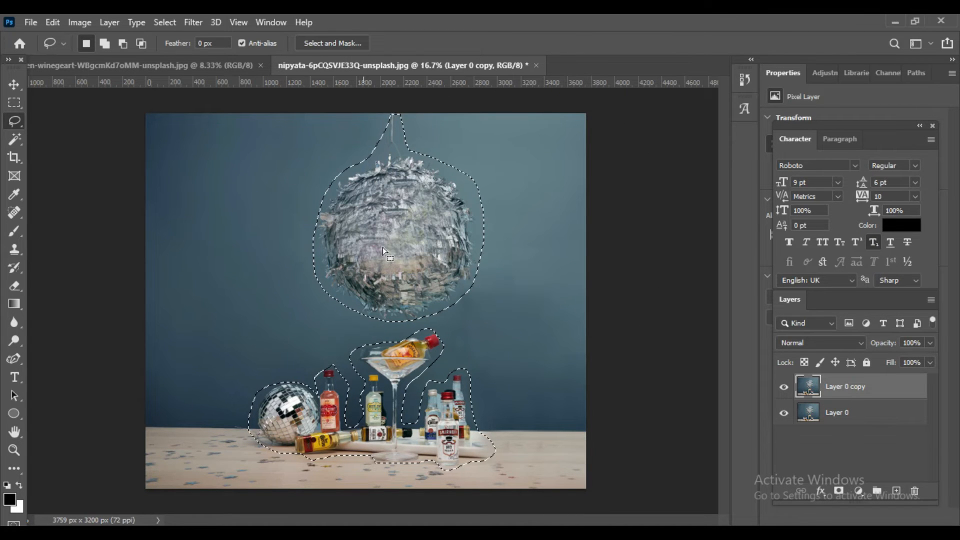
key(ctrl+d)
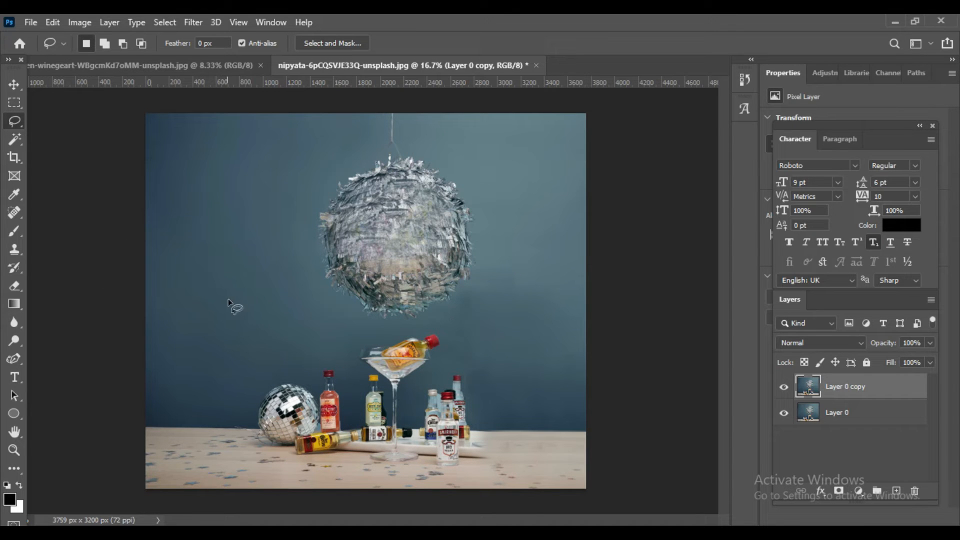
- Crop the canvas to a 5:7 portrait frame of 1918 x 2686 px, swapping the ratio to 7:5 and back
click(14, 158)
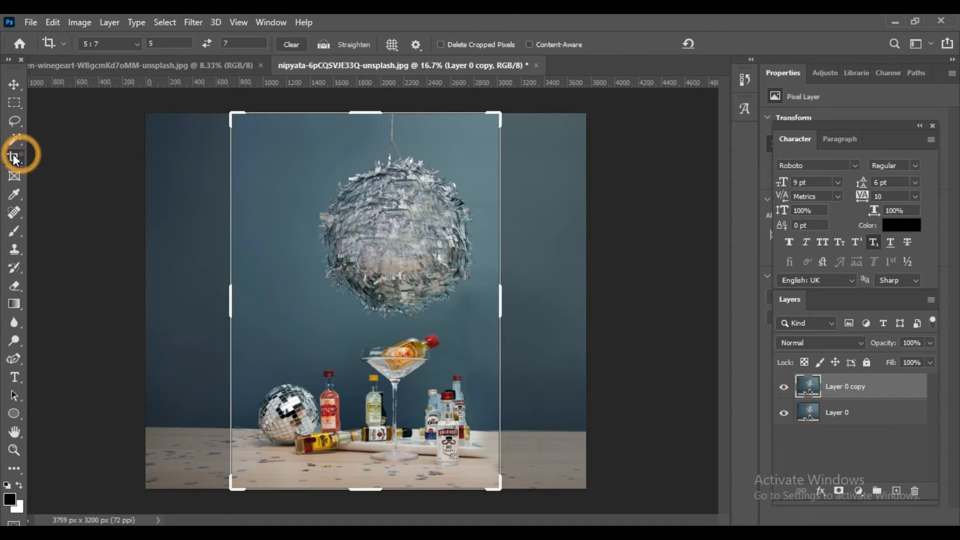
click(137, 45)
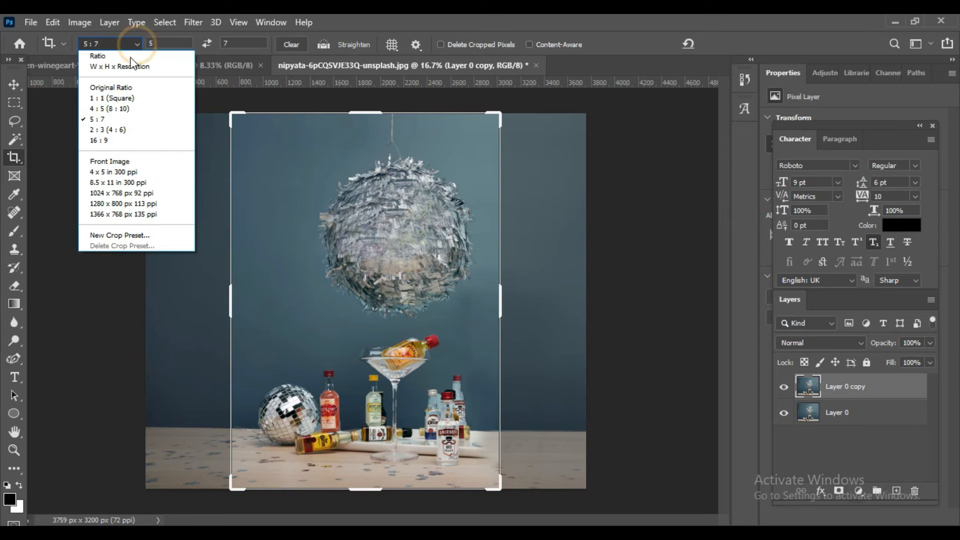
click(105, 121)
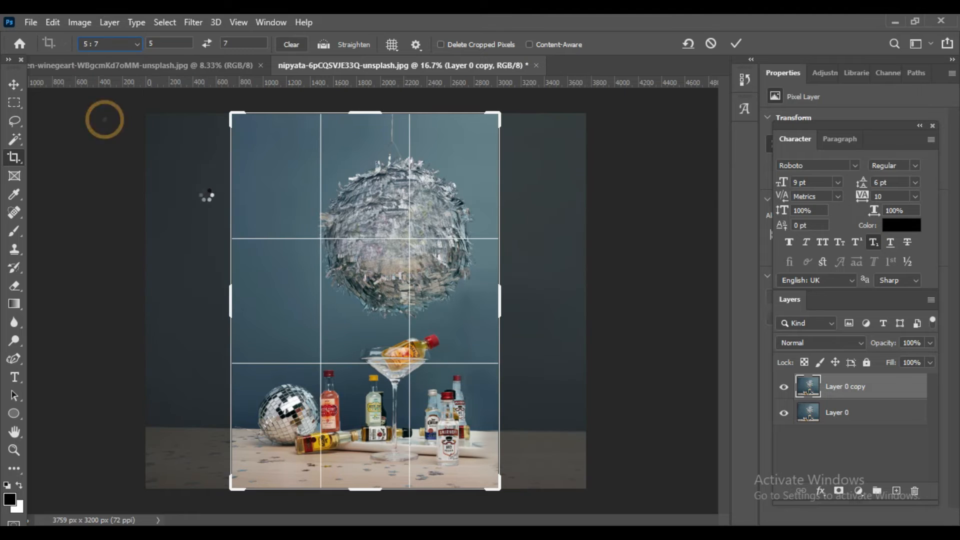
click(208, 45)
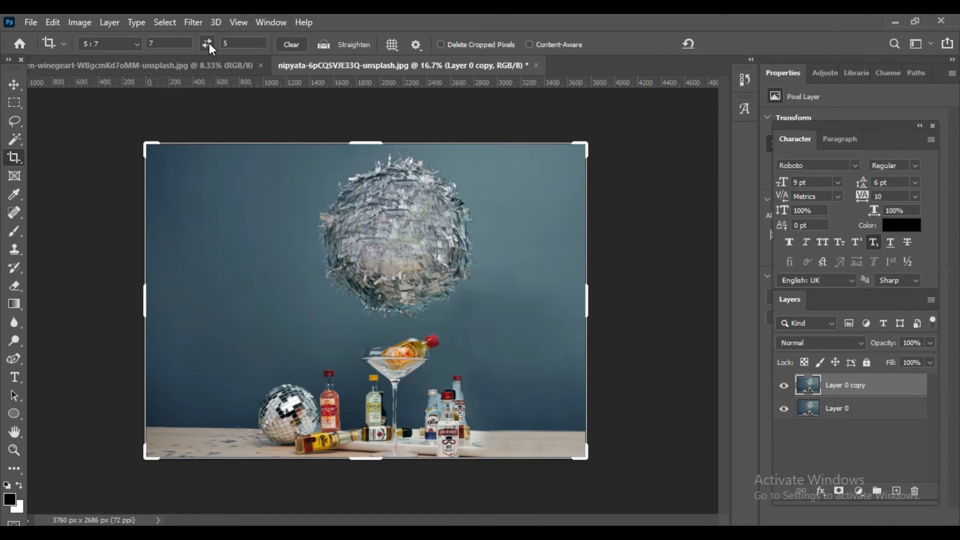
click(209, 44)
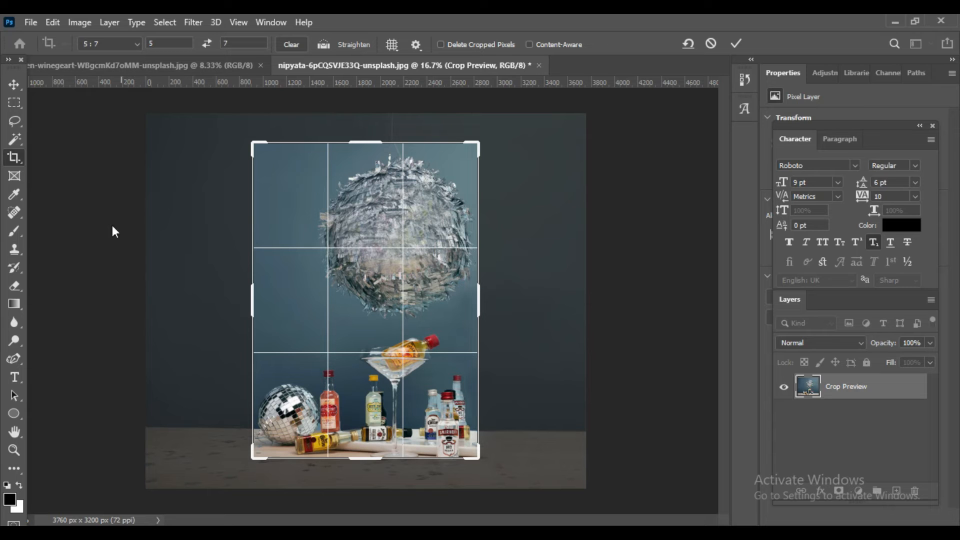
click(74, 202)
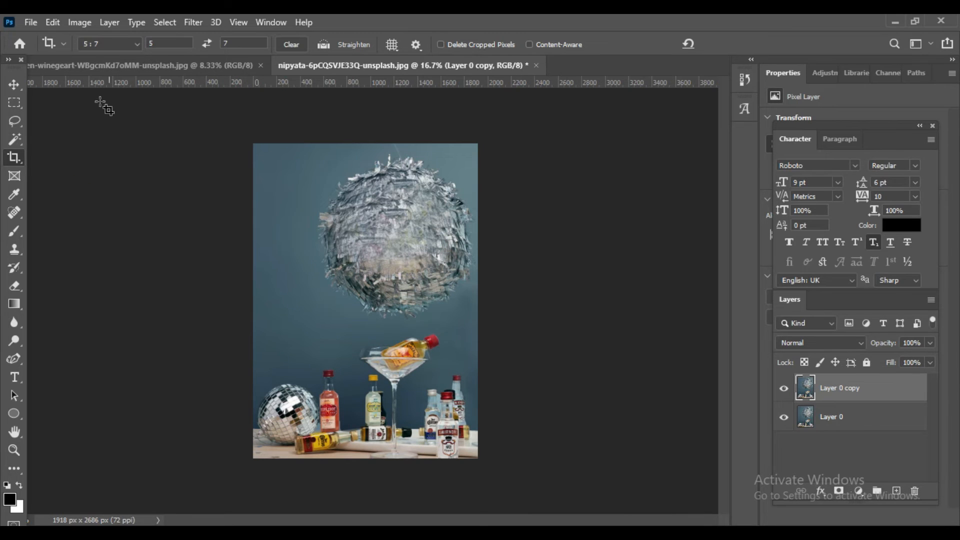
- Start Content-Aware Scale on Layer 0 copy with the "x & y" selection protected
click(53, 23)
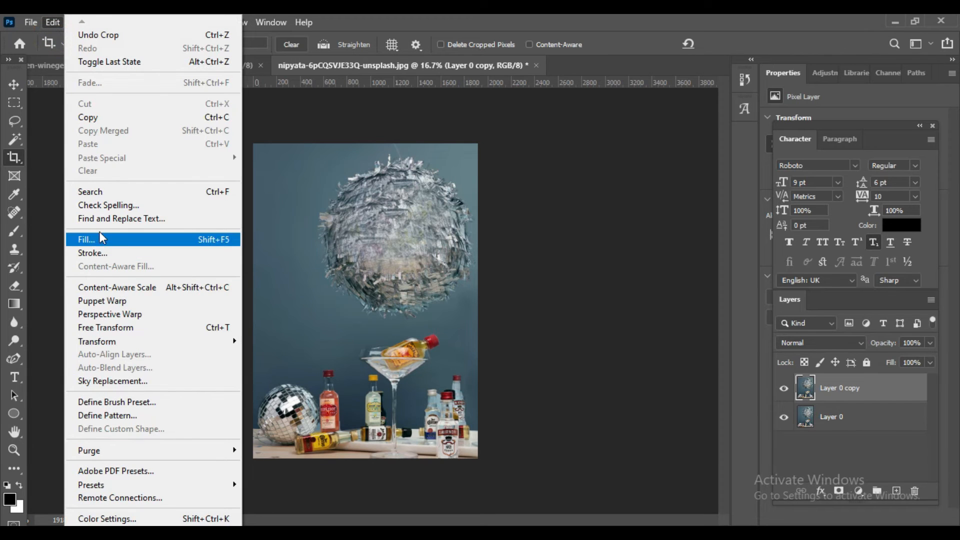
click(101, 288)
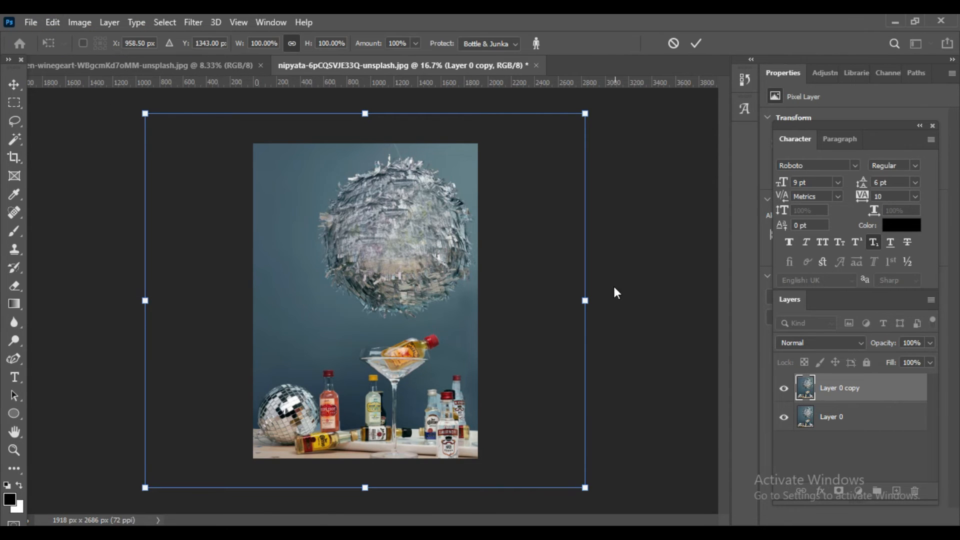
click(488, 44)
click(472, 56)
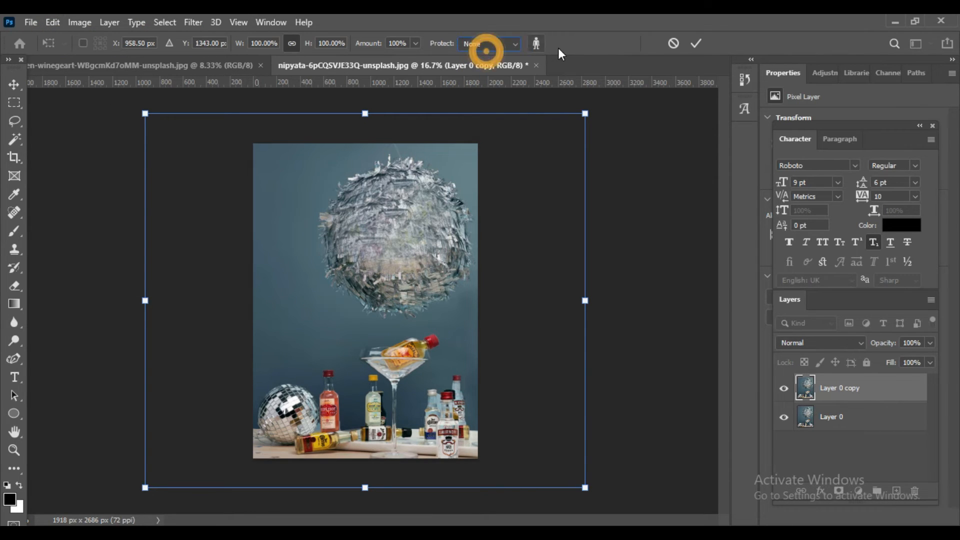
click(515, 44)
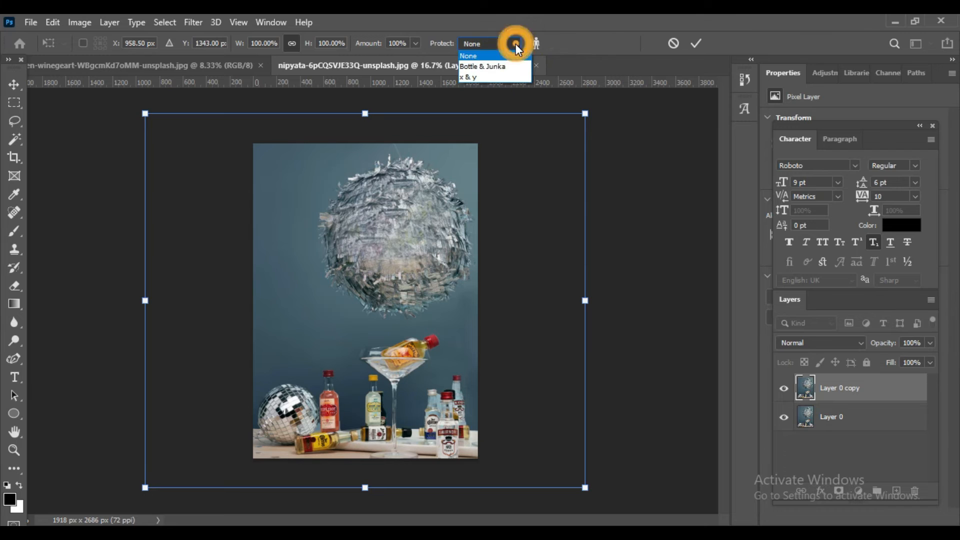
click(571, 43)
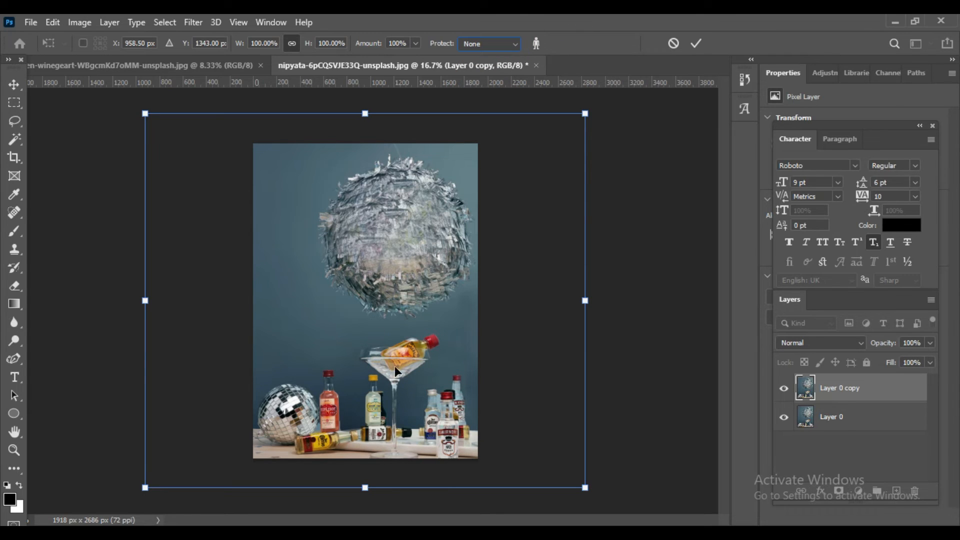
click(500, 45)
click(475, 79)
- Narrow the layer from both sides to about 67% of its width
drag(585, 301, 536, 302)
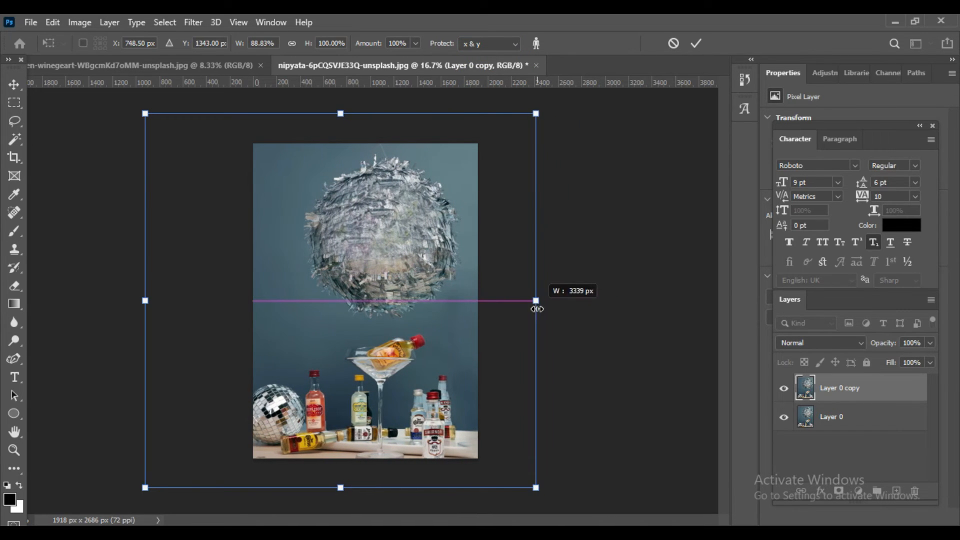
drag(144, 301, 185, 301)
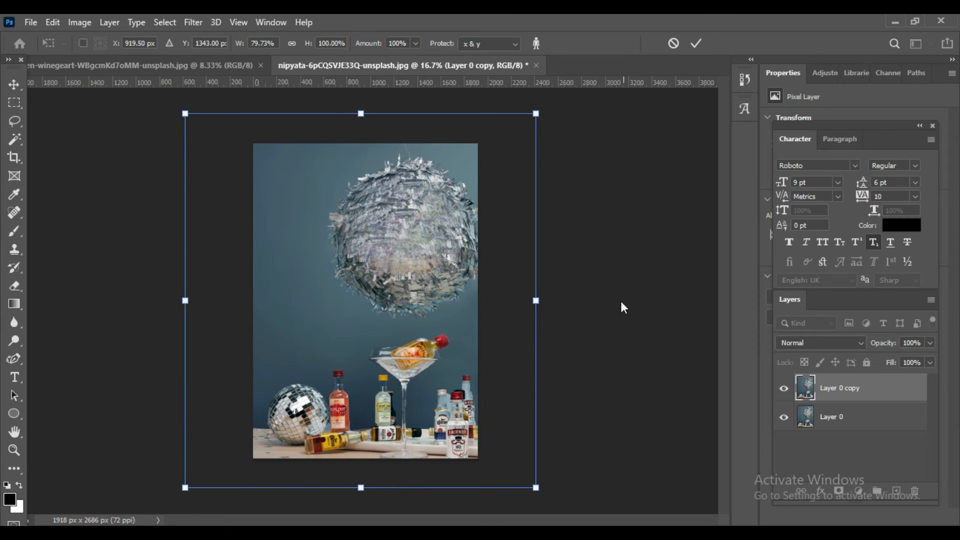
drag(539, 299, 512, 302)
drag(185, 300, 208, 302)
drag(511, 301, 501, 300)
- Reduce the layer to about 92% height and 58% width so it fits the portrait canvas, and apply the scaling
drag(353, 113, 354, 128)
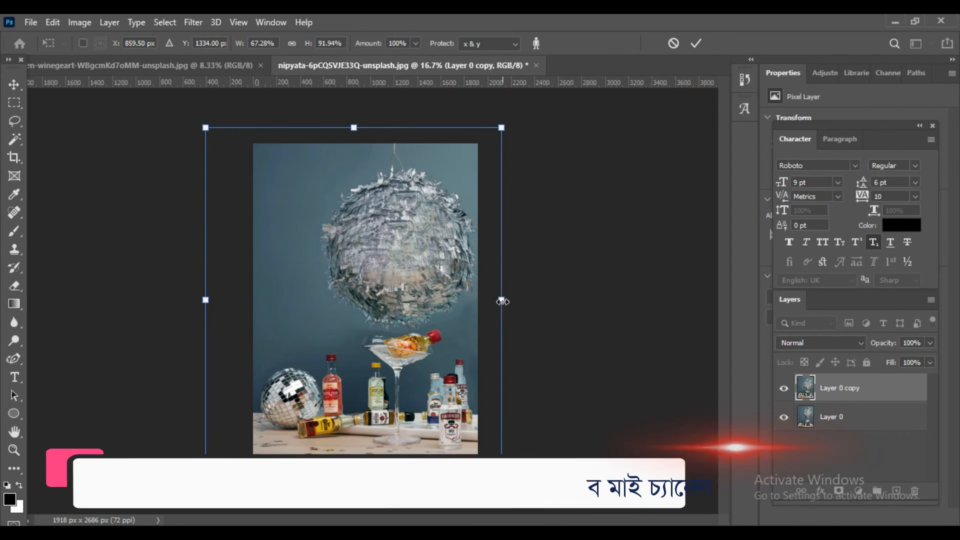
drag(502, 301, 490, 300)
drag(205, 304, 228, 299)
drag(492, 300, 484, 301)
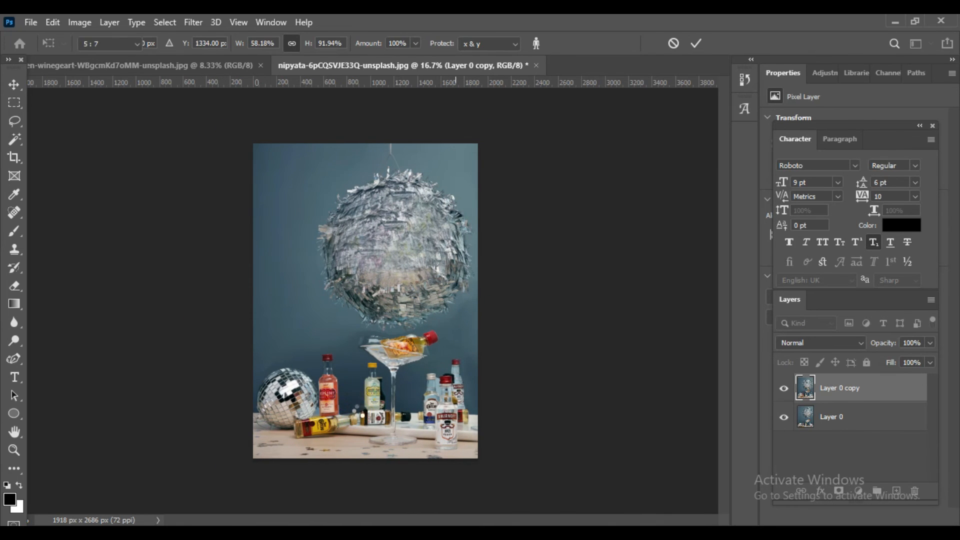
scroll(354, 413, up, 3)
drag(515, 396, 531, 342)
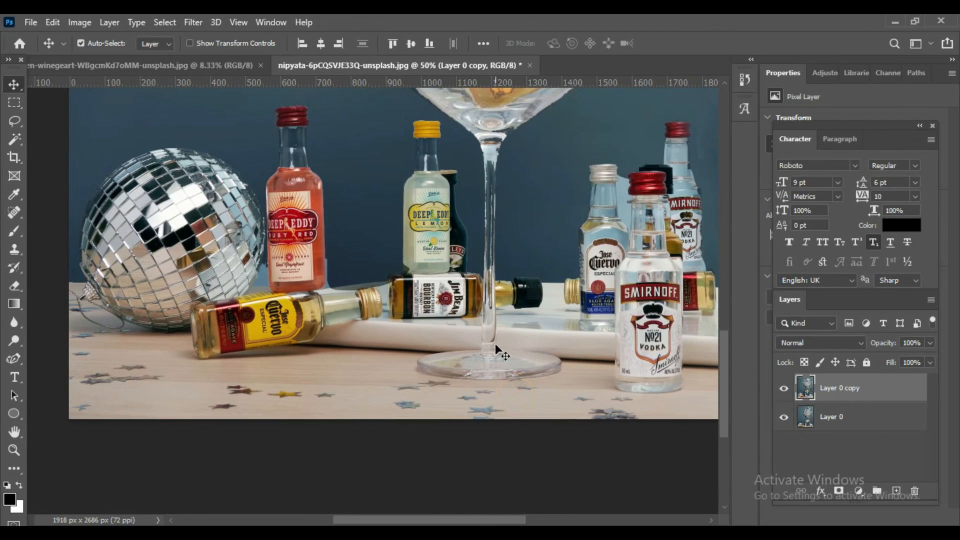
key(ctrl+0)
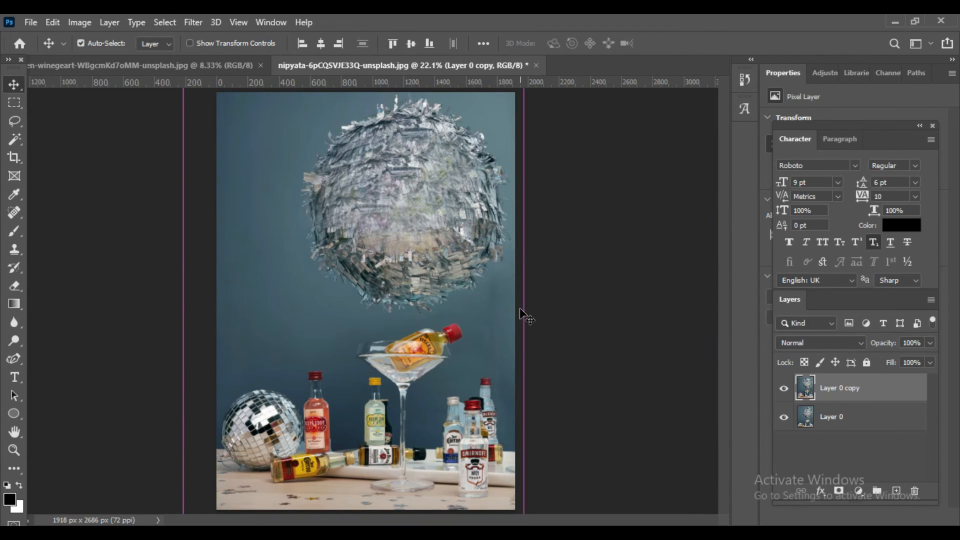
key(ctrl+minus)
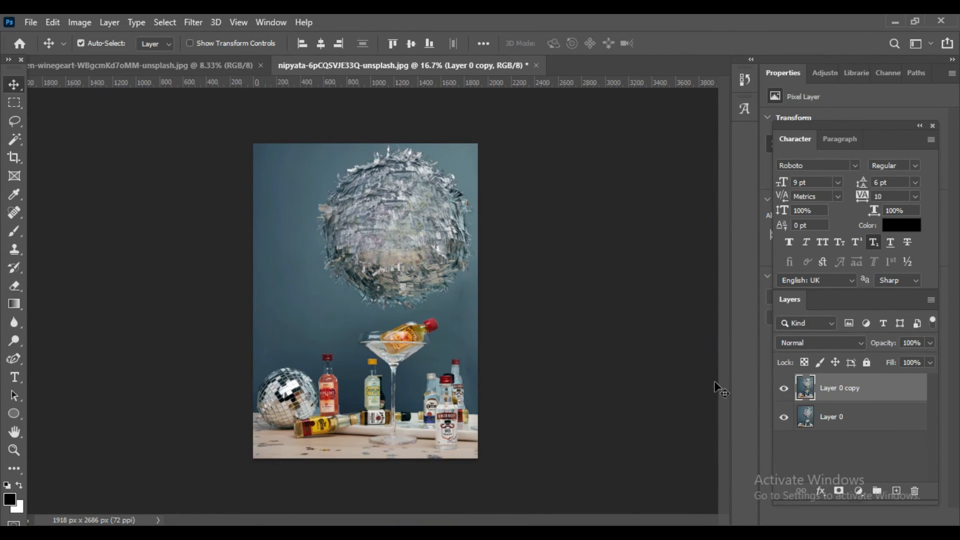